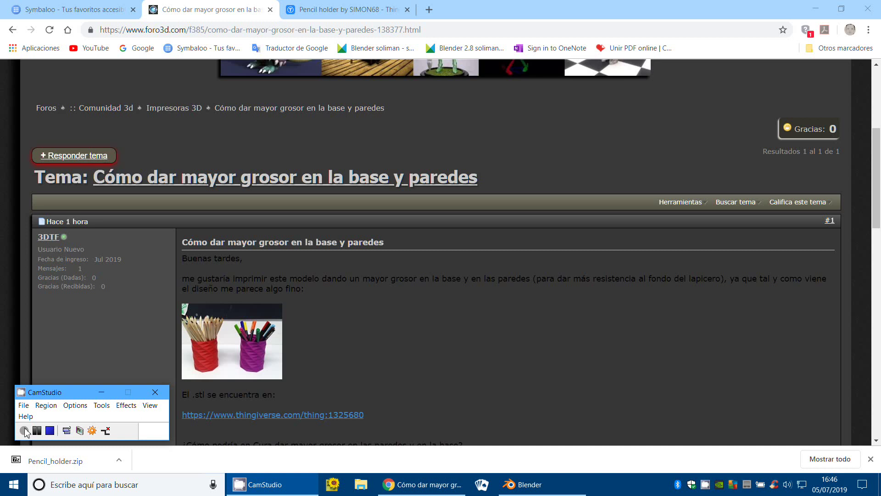
# - Leave the Foro3D thread on thickening the pencil holder in Chrome and switch to Blender
pyautogui.click(24, 431)
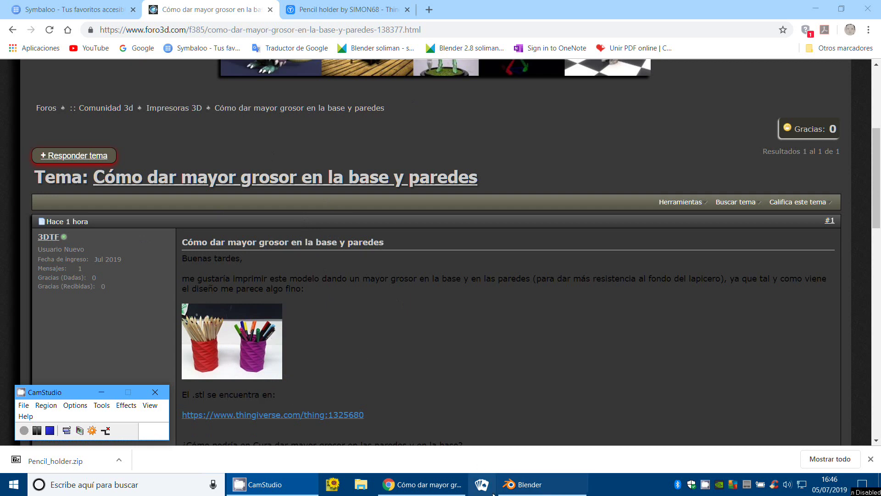
pyautogui.click(525, 491)
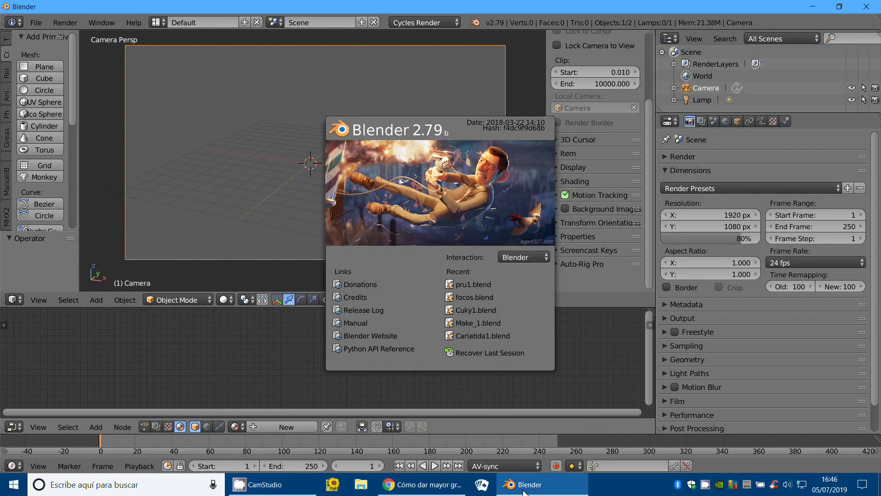
# - Dismiss the splash screen, switch to Front Ortho, centre the view and make the 3D viewport taller
pyautogui.click(283, 219)
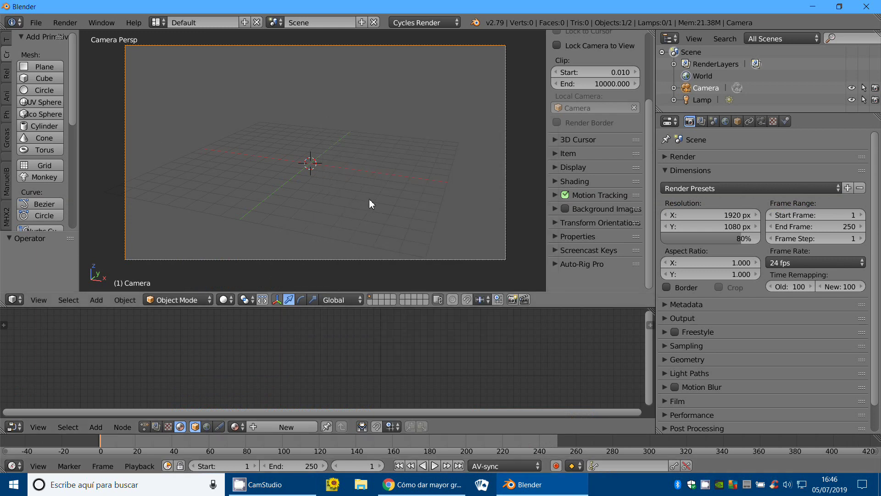
pyautogui.press('KP_1')
pyautogui.scroll(-2, 331, 216)
pyautogui.keyDown('shift'); pyautogui.moveTo(333, 215); pyautogui.dragTo(429, 119, button='middle'); pyautogui.keyUp('shift')
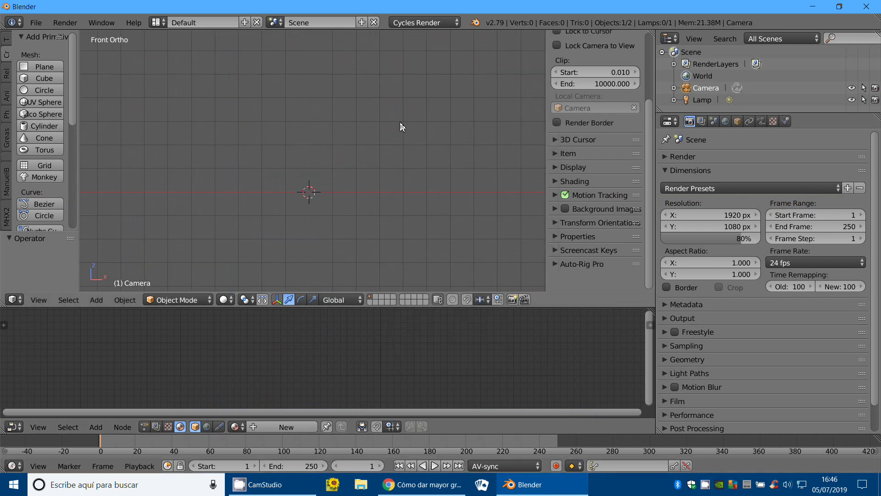
pyautogui.scroll(2, 401, 126)
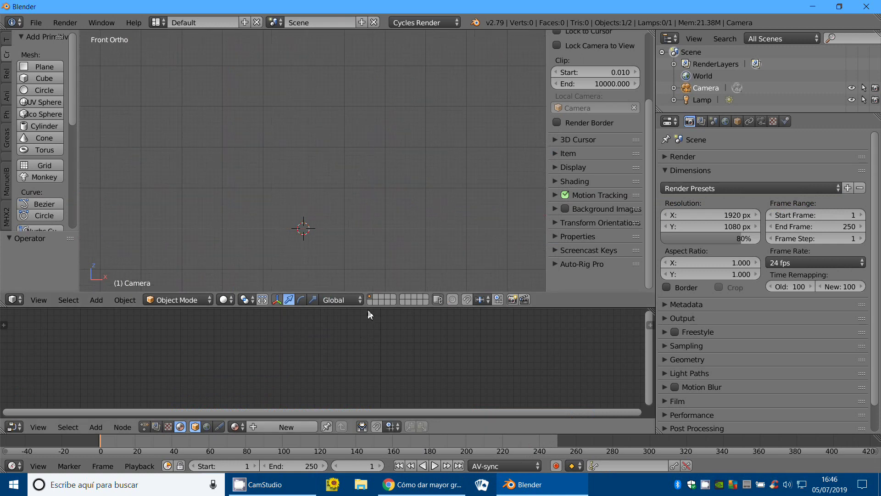
pyautogui.moveTo(366, 306); pyautogui.dragTo(372, 372)
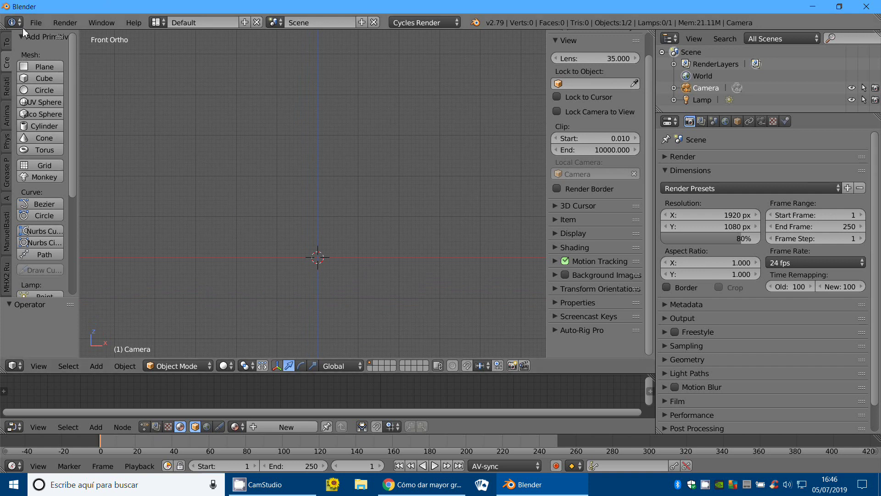
pyautogui.click(35, 26)
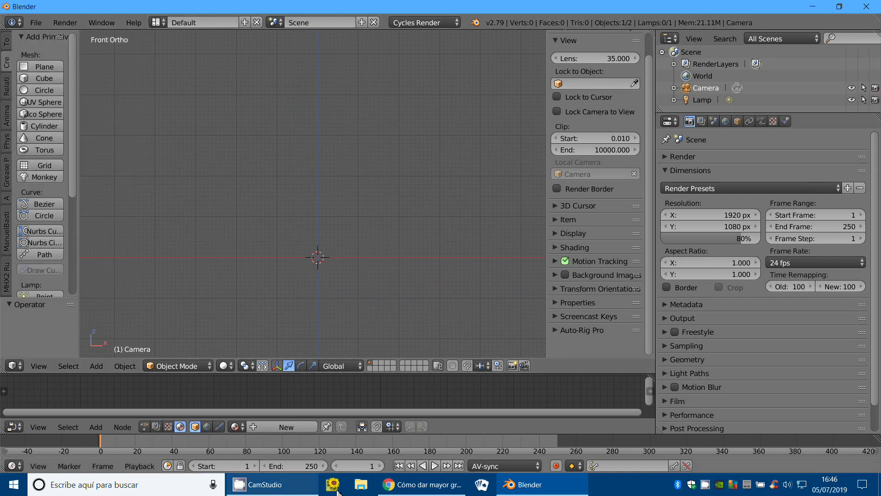
# - Import Pencil_holder.stl from Downloads\Pencil_holder\files as an STL mesh
pyautogui.click(32, 23)
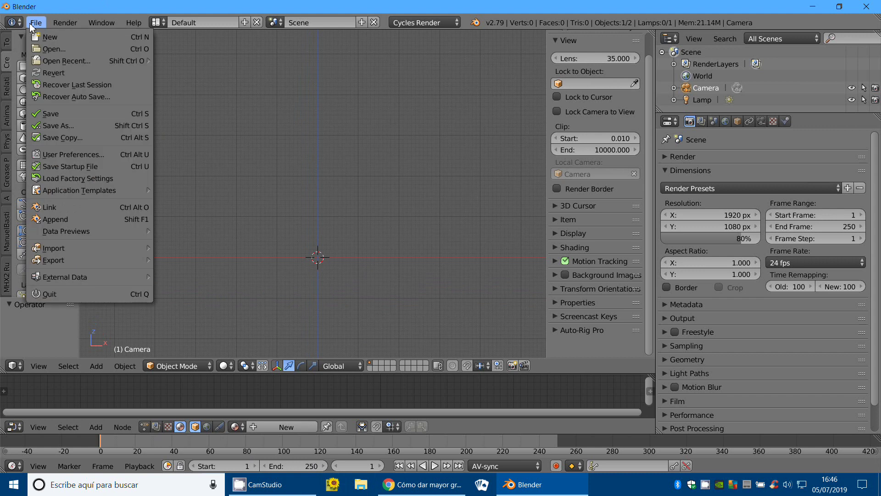
pyautogui.moveTo(53, 248)
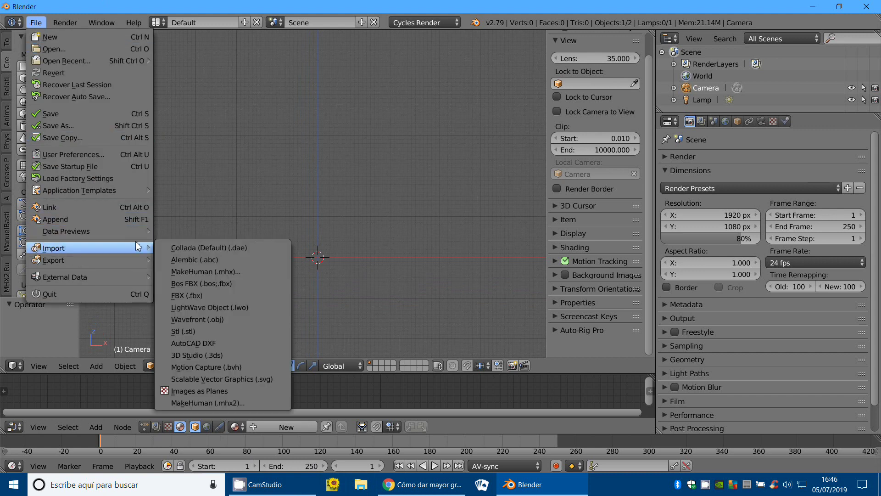
pyautogui.click(186, 329)
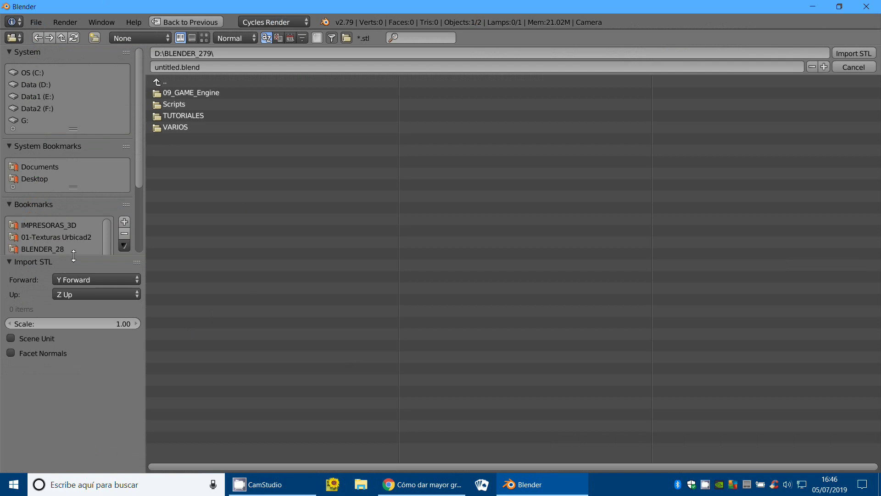
pyautogui.moveTo(74, 255); pyautogui.dragTo(75, 359)
pyautogui.click(48, 273)
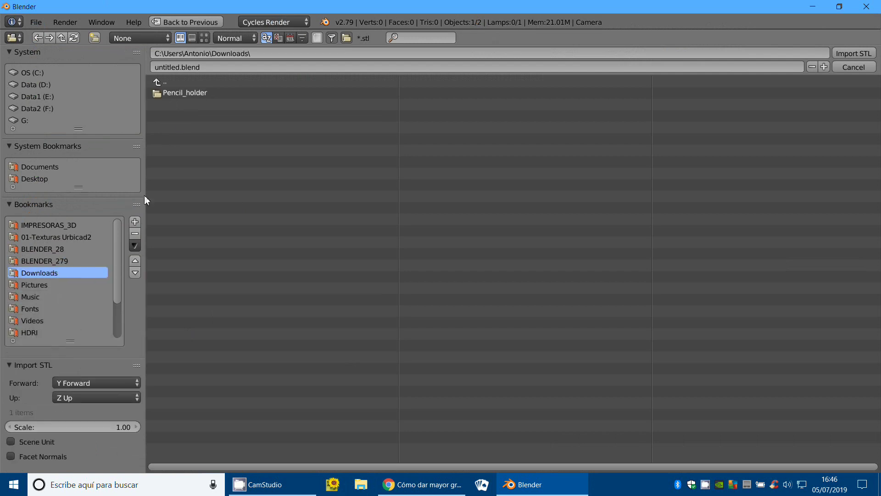
pyautogui.click(171, 93)
pyautogui.click(165, 98)
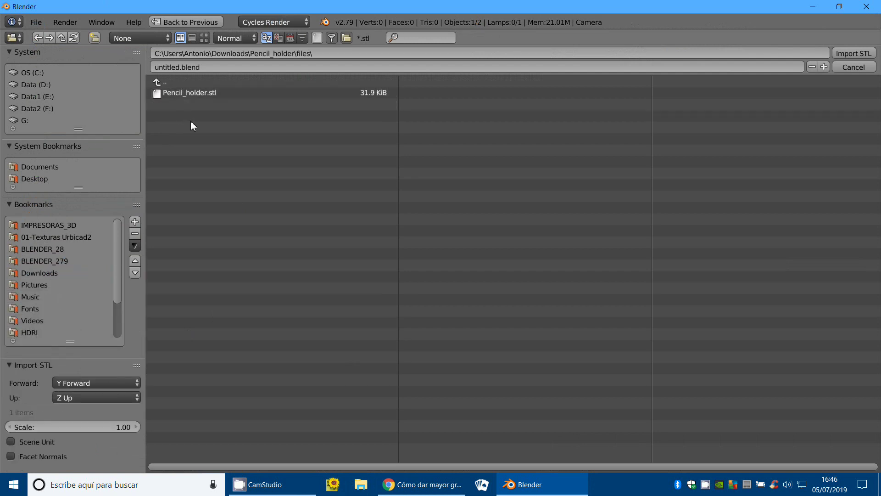
pyautogui.click(166, 95)
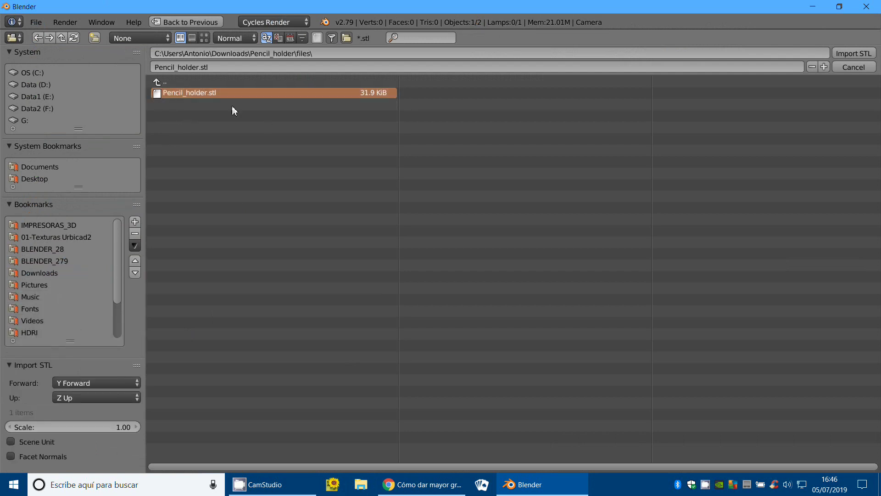
pyautogui.click(853, 53)
pyautogui.scroll(-3, 342, 270)
# - Put the pencil holder in Edit Mode, deselect everything and turn off 'Limit selection to visible'
pyautogui.scroll(-3, 343, 270)
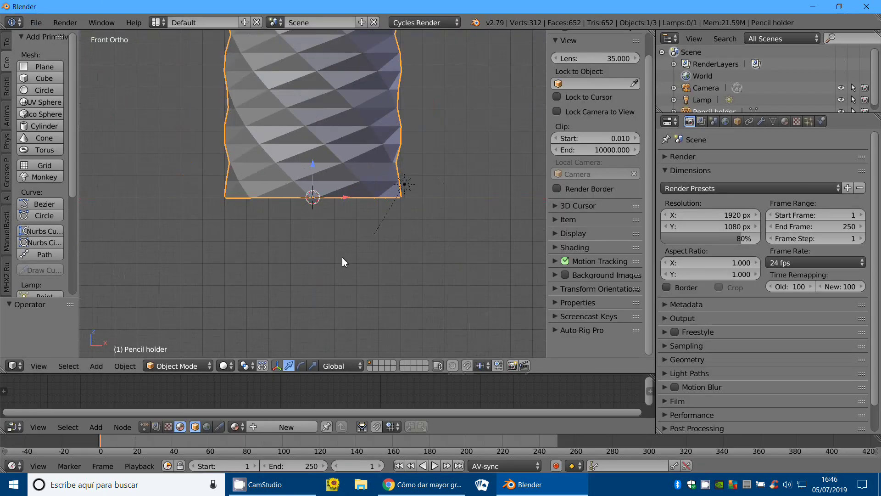
pyautogui.moveTo(343, 257)
pyautogui.keyDown('shift'); pyautogui.mouseDown(button='middle')
pyautogui.moveTo(345, 307)
pyautogui.moveTo(324, 273)
pyautogui.mouseUp(button='middle'); pyautogui.keyUp('shift')
pyautogui.scroll(3, 326, 304)
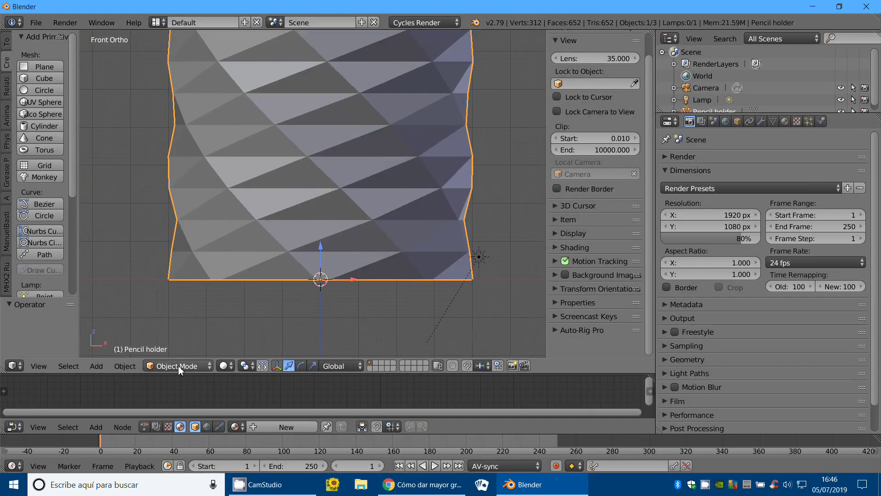
pyautogui.click(178, 366)
pyautogui.click(174, 340)
pyautogui.keyDown('shift'); pyautogui.moveTo(256, 334); pyautogui.dragTo(286, 279, button='middle'); pyautogui.keyUp('shift')
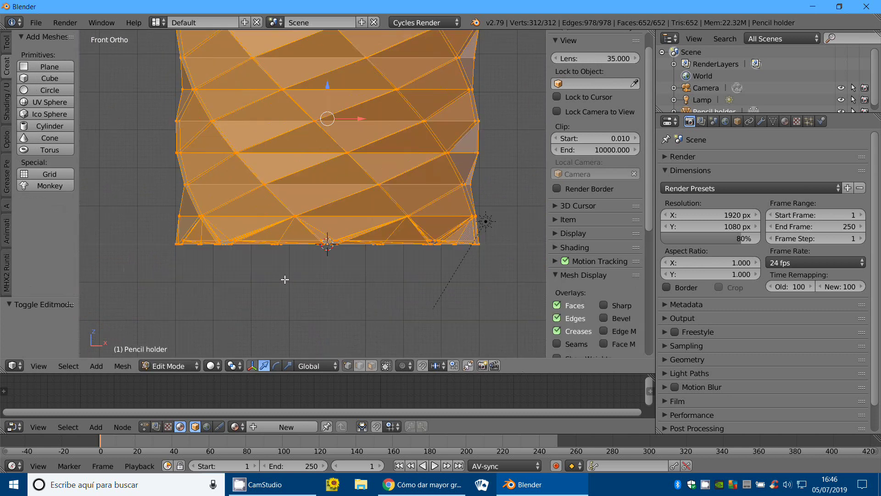
pyautogui.scroll(3, 288, 265)
pyautogui.press('a')
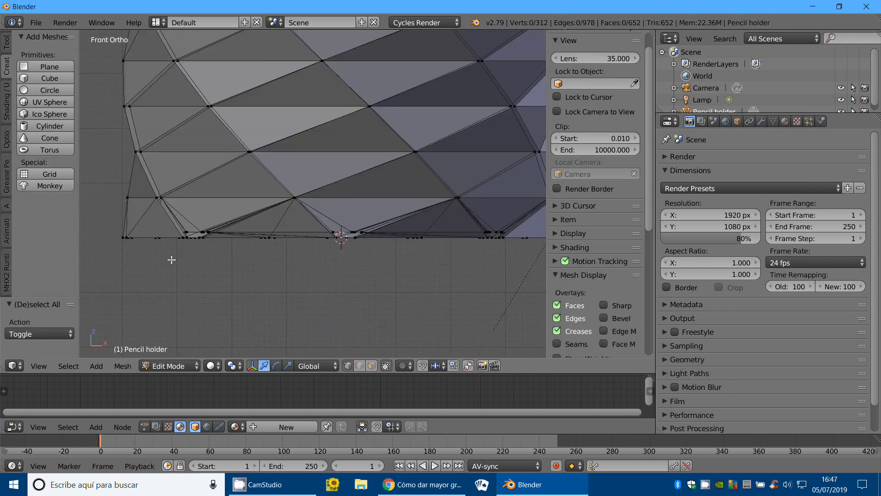
pyautogui.press('b')
pyautogui.click(385, 365)
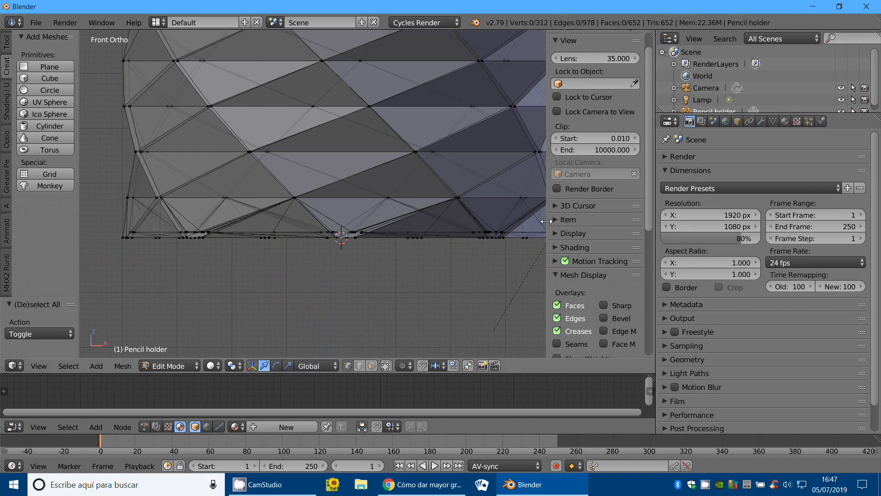
pyautogui.scroll(-1, 510, 253)
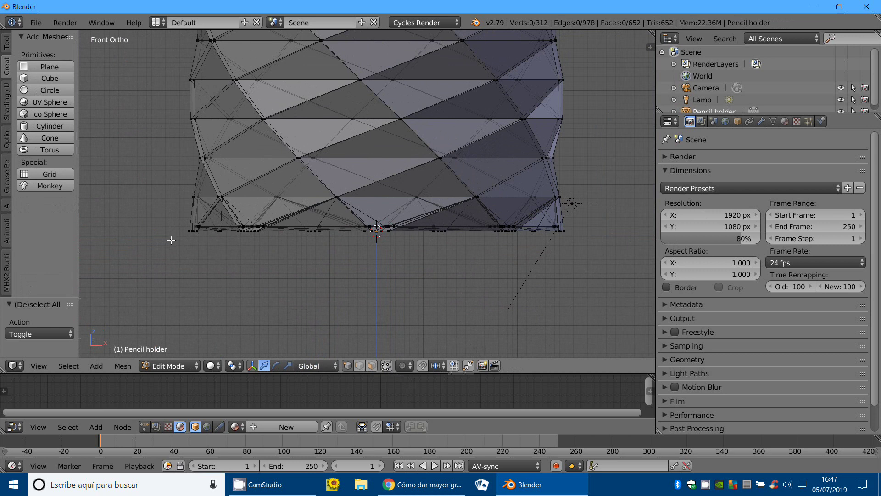
# - Box-select the bottom vertex ring, lower it about 6 units and orbit to inspect the base
pyautogui.press('b')
pyautogui.moveTo(161, 231); pyautogui.dragTo(594, 254)
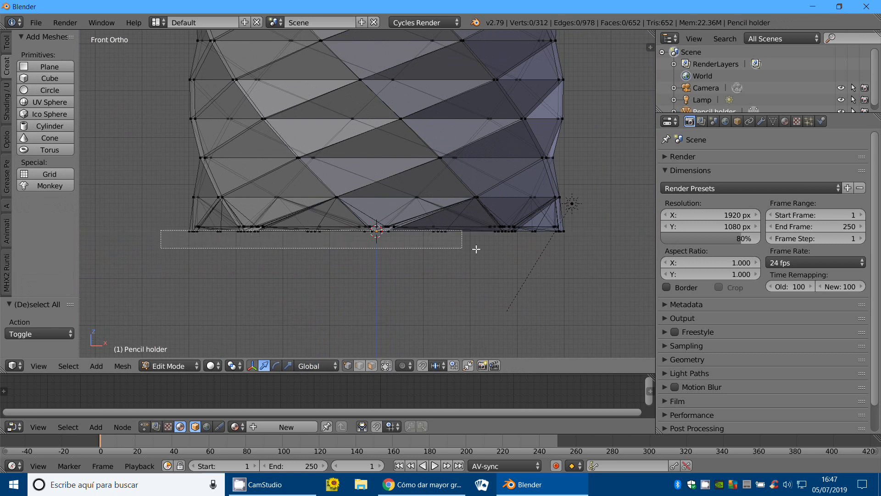
pyautogui.moveTo(376, 205); pyautogui.dragTo(377, 230)
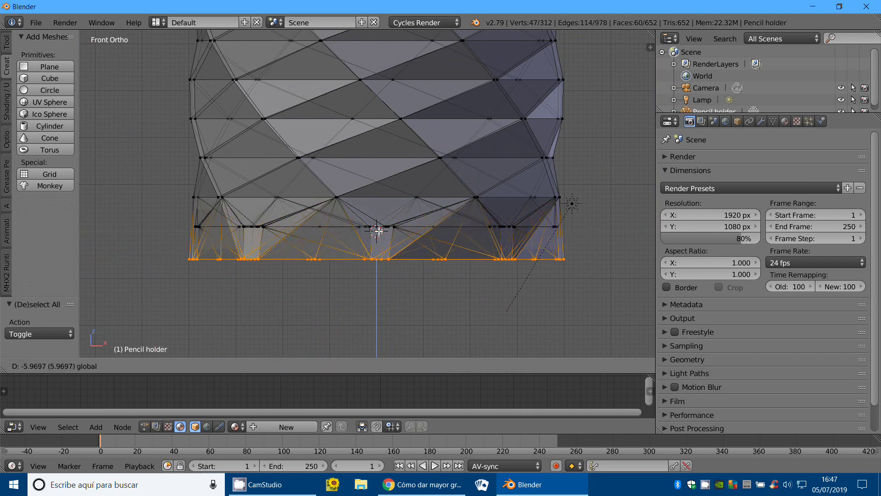
pyautogui.moveTo(377, 230)
pyautogui.mouseDown(button='middle')
pyautogui.moveTo(345, 265)
pyautogui.moveTo(323, 270)
pyautogui.mouseUp(button='middle')
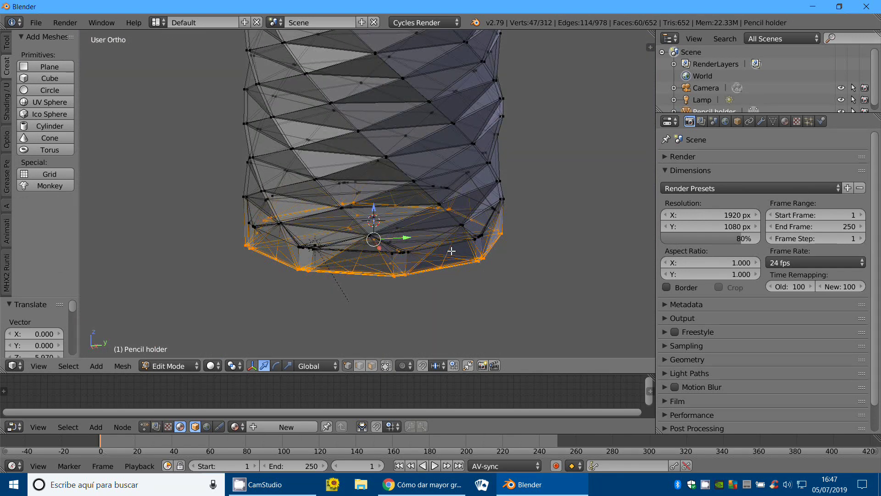
pyautogui.scroll(-2, 452, 251)
pyautogui.moveTo(413, 256)
pyautogui.mouseDown(button='middle')
pyautogui.moveTo(465, 279)
pyautogui.moveTo(435, 268)
pyautogui.mouseUp(button='middle')
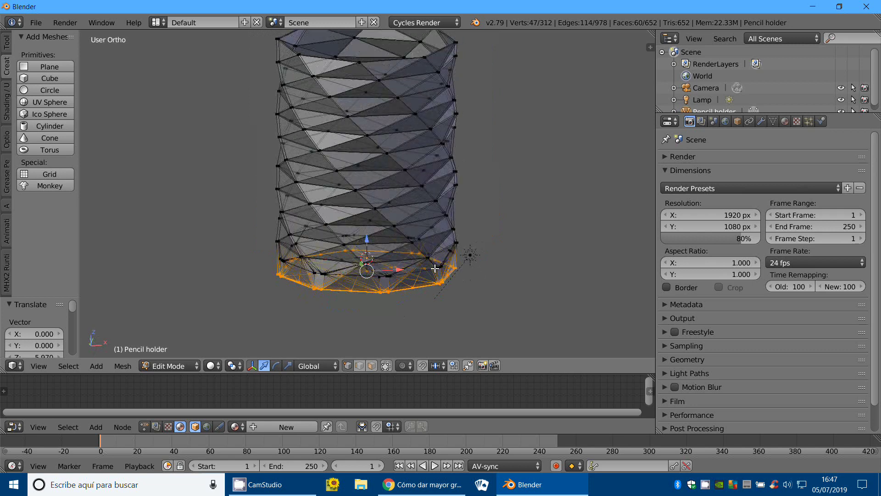
# - Undo the base move, recentre the holder in Front view and select the entire mesh
pyautogui.hotkey('ctrl', 'z')
pyautogui.press('KP_1')
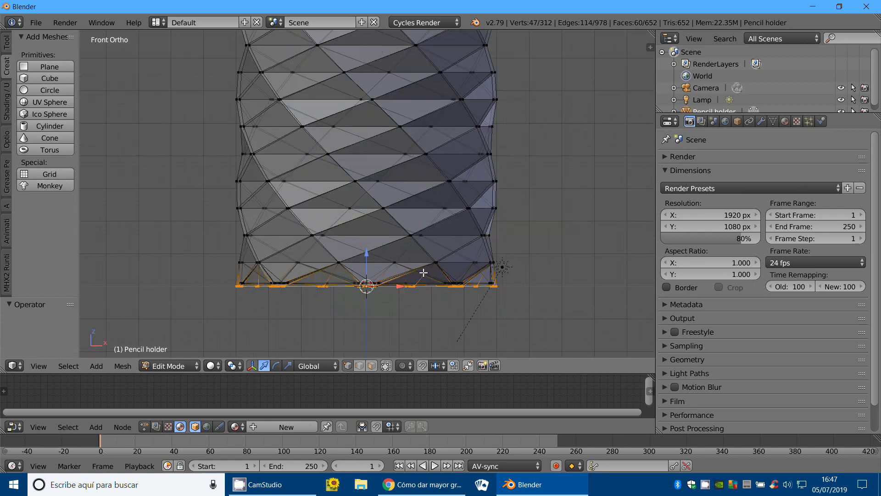
pyautogui.moveTo(423, 270)
pyautogui.keyDown('shift'); pyautogui.mouseDown(button='middle')
pyautogui.moveTo(414, 298)
pyautogui.moveTo(364, 262)
pyautogui.mouseUp(button='middle'); pyautogui.keyUp('shift')
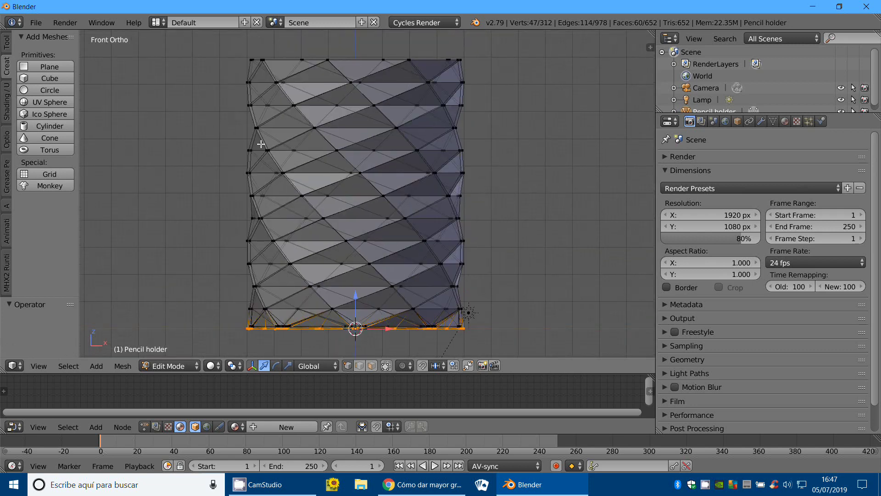
pyautogui.press('a')
pyautogui.press('a')
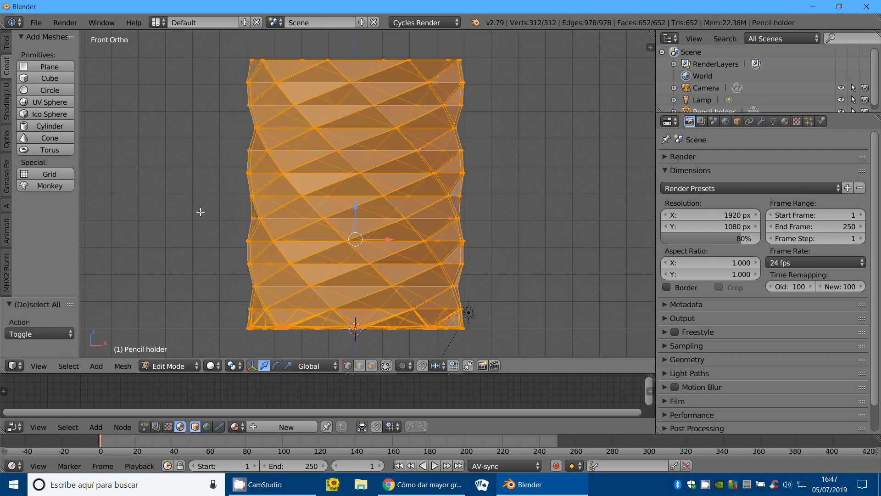
# - Apply Shrink/Fatten to the whole mesh with an offset of -1.878 to thicken the walls
pyautogui.click(6, 41)
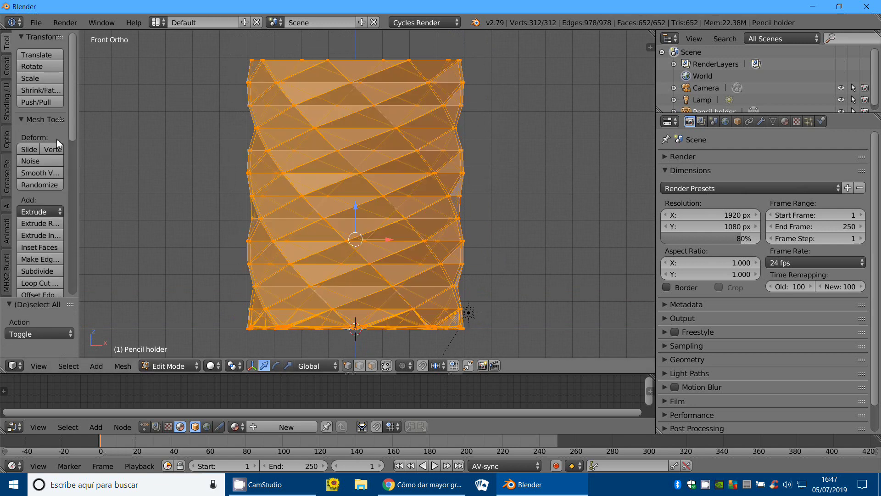
pyautogui.moveTo(79, 90); pyautogui.dragTo(136, 91)
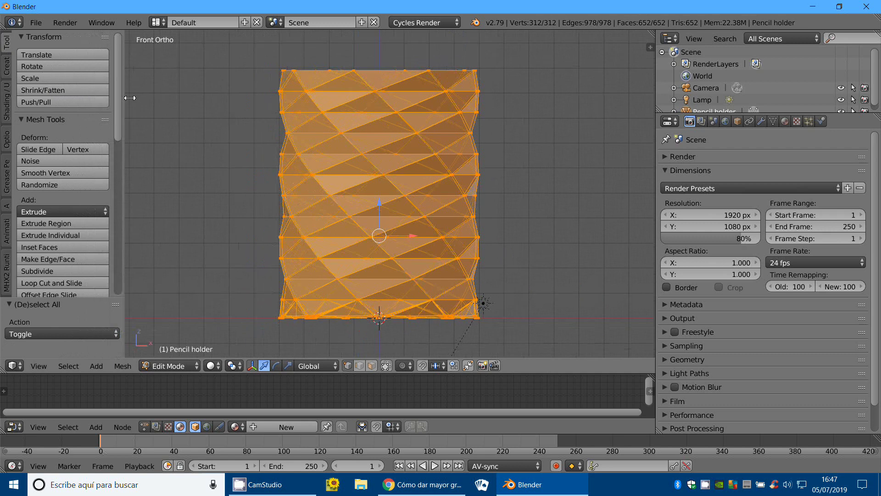
pyautogui.click(54, 89)
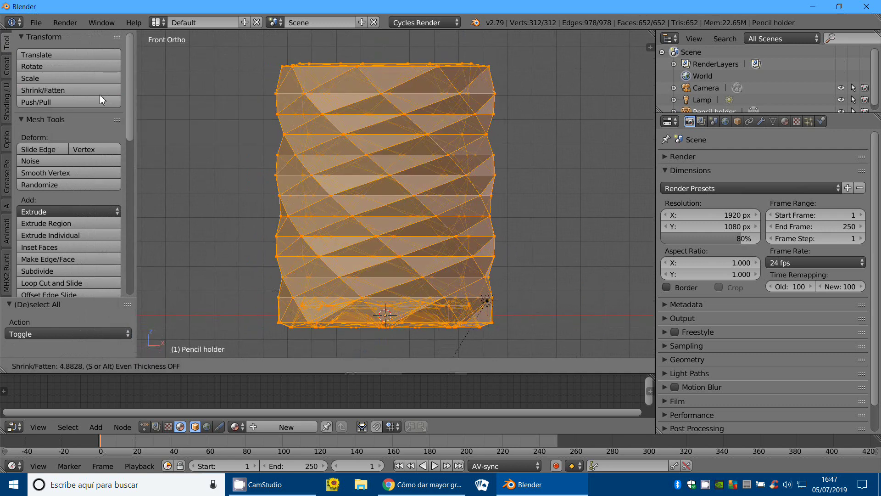
pyautogui.click(68, 91)
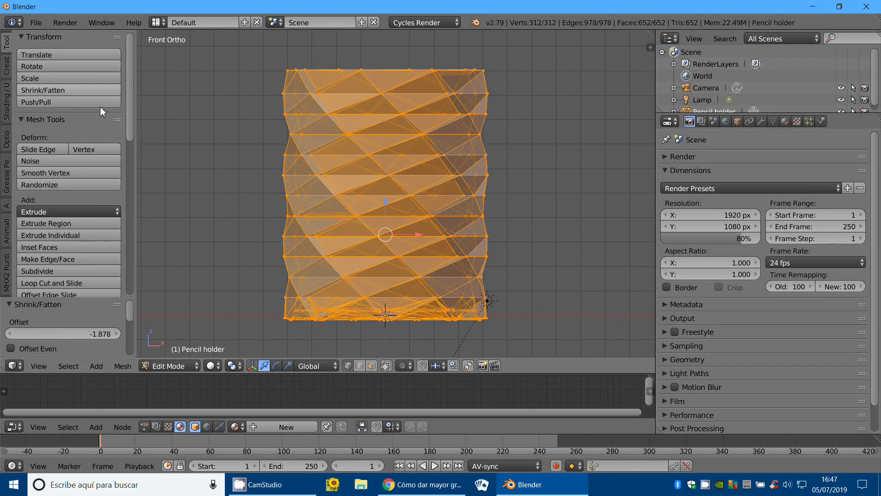
pyautogui.scroll(3, 277, 183)
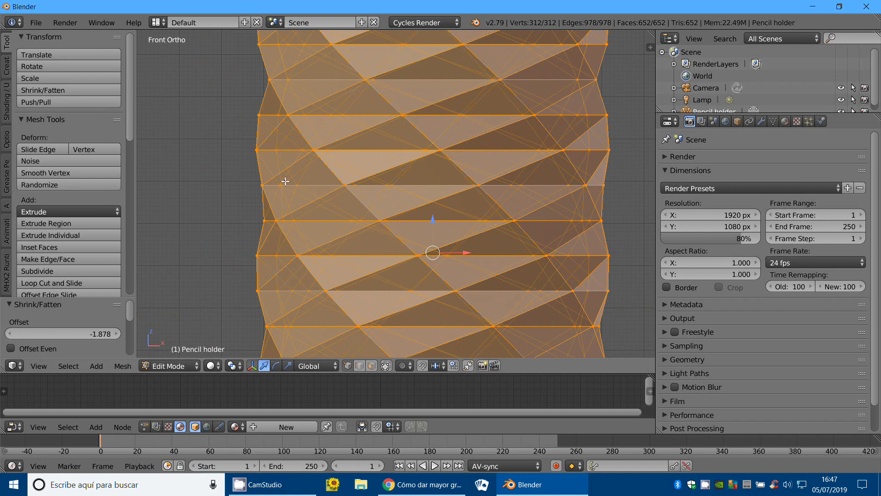
pyautogui.scroll(-3, 276, 177)
# - Frame the holder's base, deselect all vertices and begin box-selecting the bottom row
pyautogui.keyDown('shift'); pyautogui.moveTo(320, 303); pyautogui.dragTo(319, 245, button='middle'); pyautogui.keyUp('shift')
pyautogui.scroll(3, 319, 245)
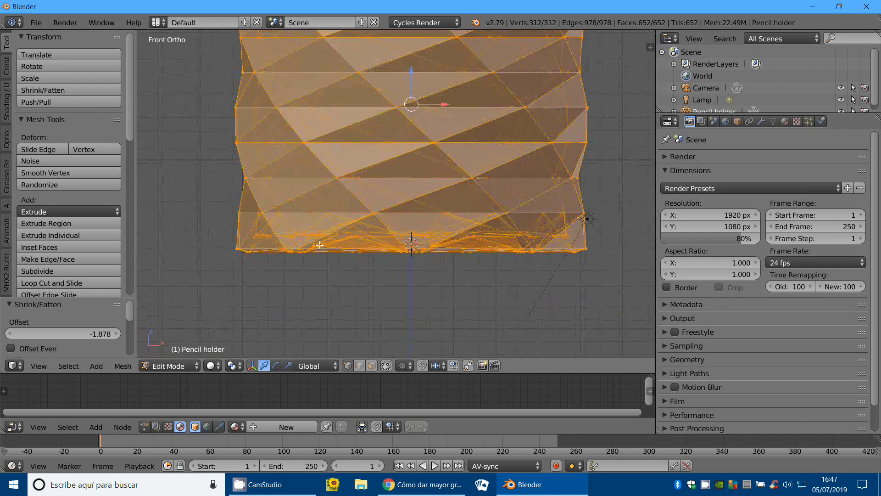
pyautogui.scroll(2, 546, 251)
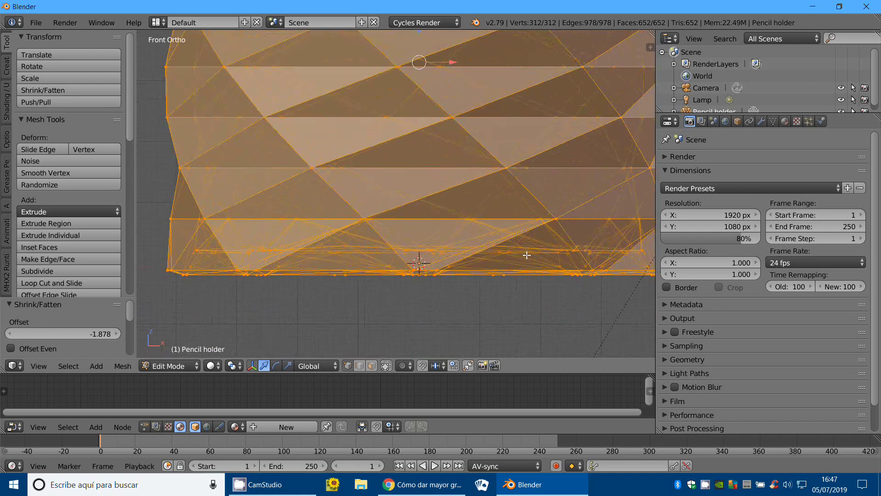
pyautogui.scroll(-1, 316, 259)
pyautogui.press('a')
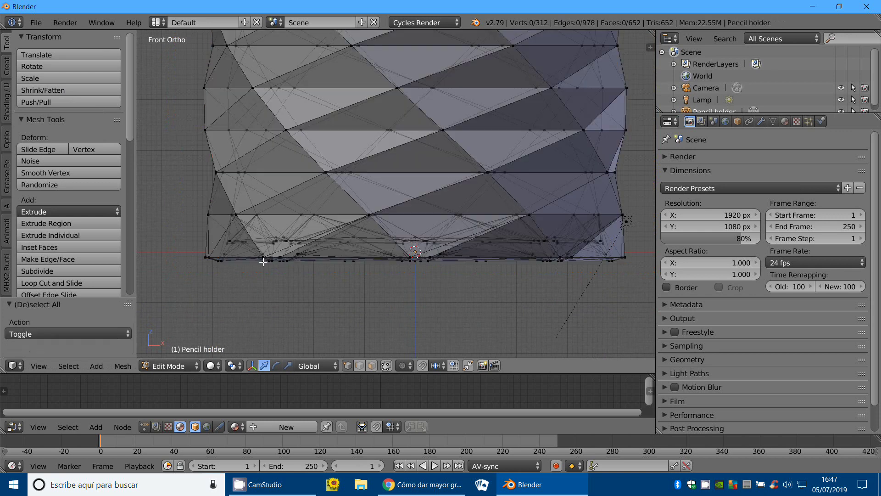
pyautogui.press('b')
pyautogui.moveTo(194, 249); pyautogui.dragTo(234, 266)
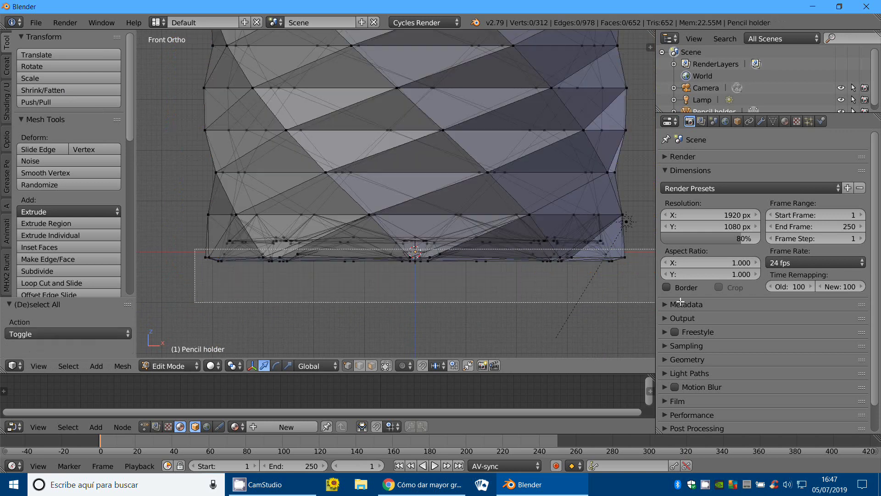
# - Box-select the full bottom ring of vertices, including the hidden back ones
pyautogui.moveTo(305, 285); pyautogui.dragTo(654, 300)
pyautogui.click(386, 366)
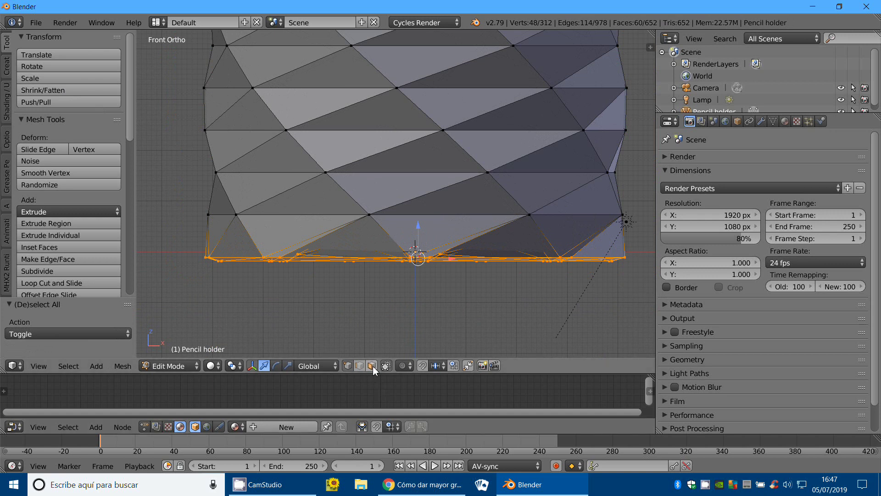
pyautogui.click(386, 365)
pyautogui.press('a')
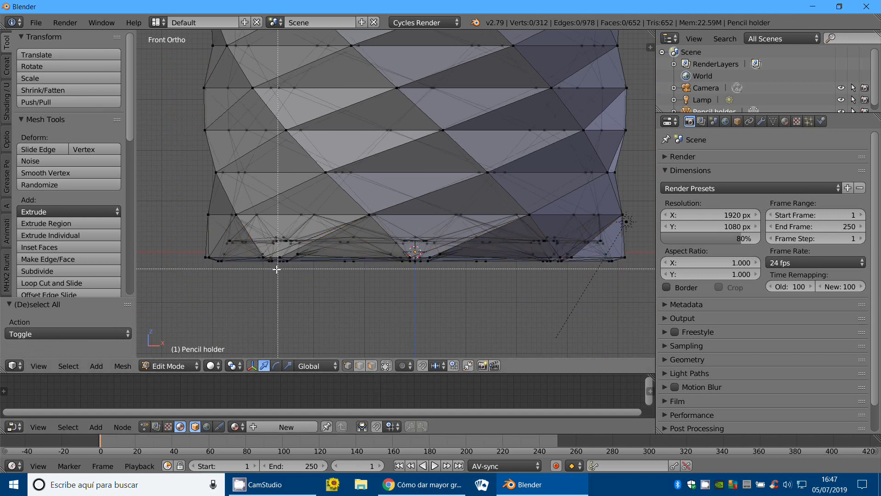
pyautogui.press('b')
pyautogui.moveTo(198, 252); pyautogui.dragTo(633, 274)
# - Scale the 48 bottom vertices flat and shift them 4.130 along Z to form a thicker base
pyautogui.press('s')
pyautogui.click(418, 255)
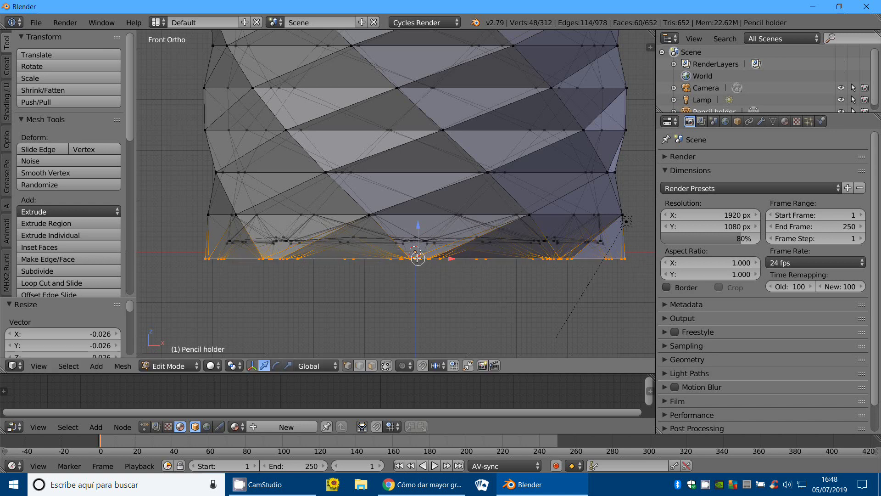
pyautogui.scroll(-1, 417, 257)
pyautogui.moveTo(412, 211); pyautogui.dragTo(412, 238)
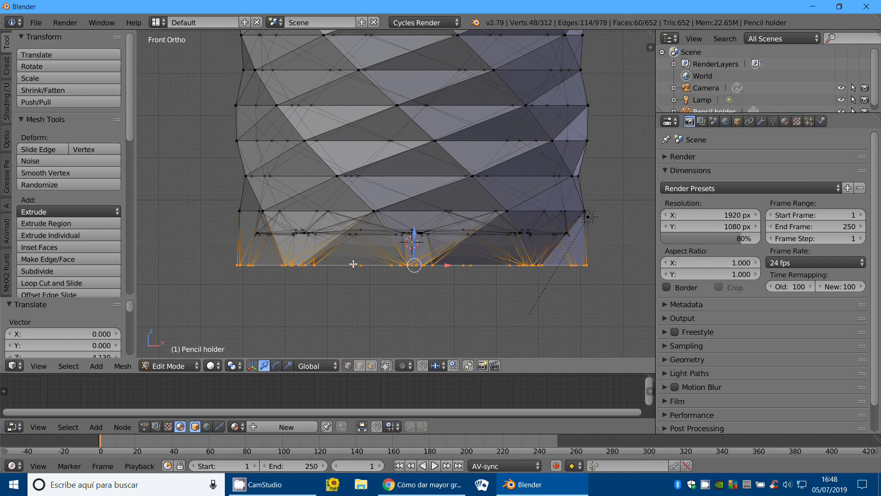
pyautogui.moveTo(345, 266); pyautogui.dragTo(368, 264, button='middle')
pyautogui.scroll(-2, 368, 263)
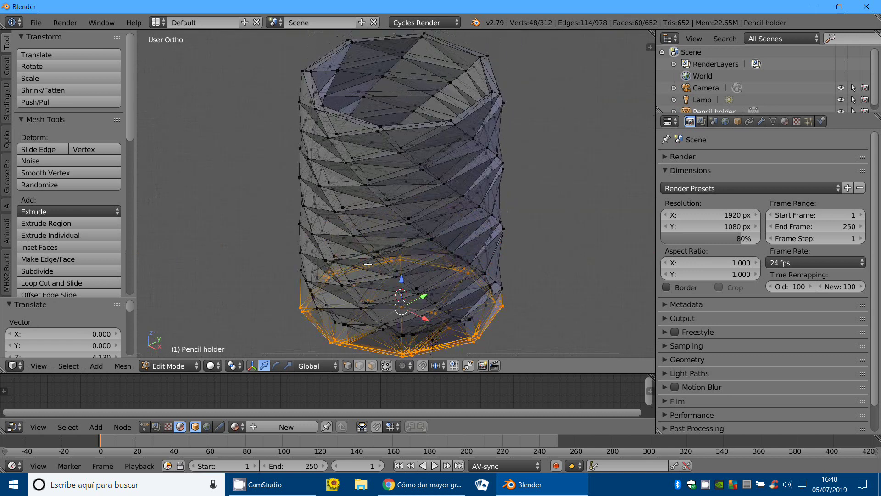
pyautogui.click(36, 23)
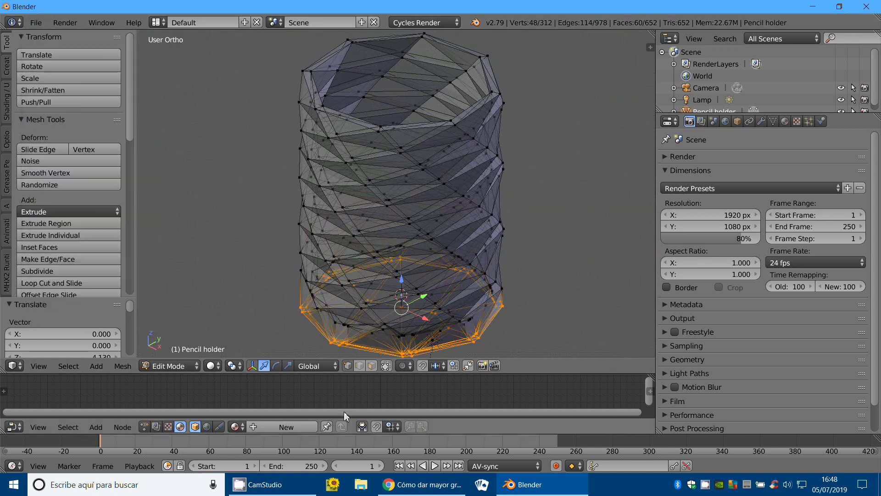
pyautogui.click(386, 365)
# - Return to Object Mode and orbit to inspect the holder from inside and below
pyautogui.click(169, 366)
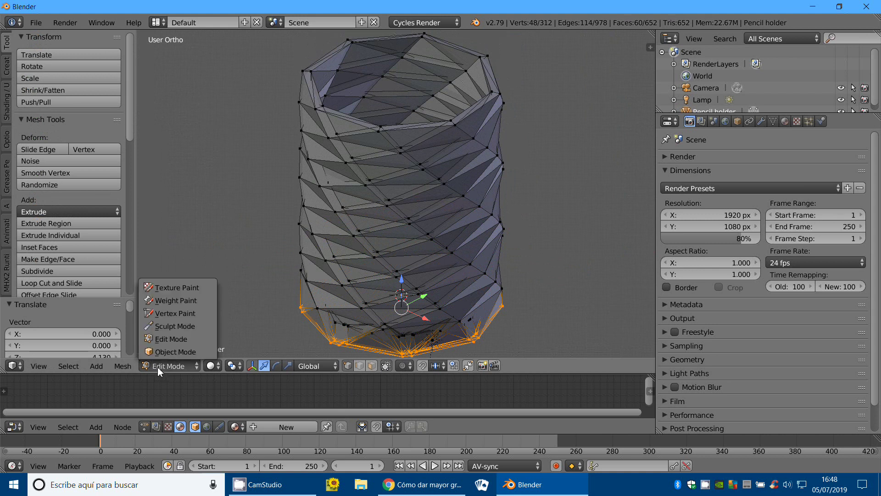
pyautogui.click(166, 352)
pyautogui.moveTo(265, 331)
pyautogui.mouseDown(button='middle')
pyautogui.moveTo(395, 262)
pyautogui.moveTo(328, 241)
pyautogui.moveTo(352, 187)
pyautogui.moveTo(359, 249)
pyautogui.moveTo(384, 234)
pyautogui.moveTo(367, 155)
pyautogui.mouseUp(button='middle')
pyautogui.scroll(5, 383, 260)
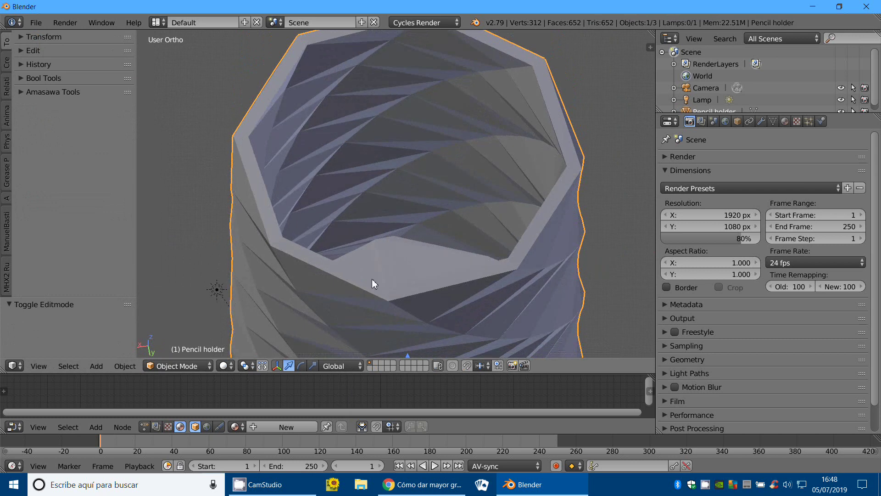
pyautogui.scroll(-3, 573, 176)
pyautogui.moveTo(574, 177)
pyautogui.mouseDown(button='middle')
pyautogui.moveTo(406, 177)
pyautogui.moveTo(383, 155)
pyautogui.moveTo(392, 112)
pyautogui.moveTo(473, 97)
pyautogui.moveTo(525, 142)
pyautogui.moveTo(409, 136)
pyautogui.moveTo(570, 207)
pyautogui.moveTo(539, 192)
pyautogui.mouseUp(button='middle')
pyautogui.scroll(-4, 422, 195)
pyautogui.moveTo(422, 196); pyautogui.dragTo(368, 216, button='middle')
# - Snap to the front view of the finished holder and bring up the File menu
pyautogui.press('KP_1')
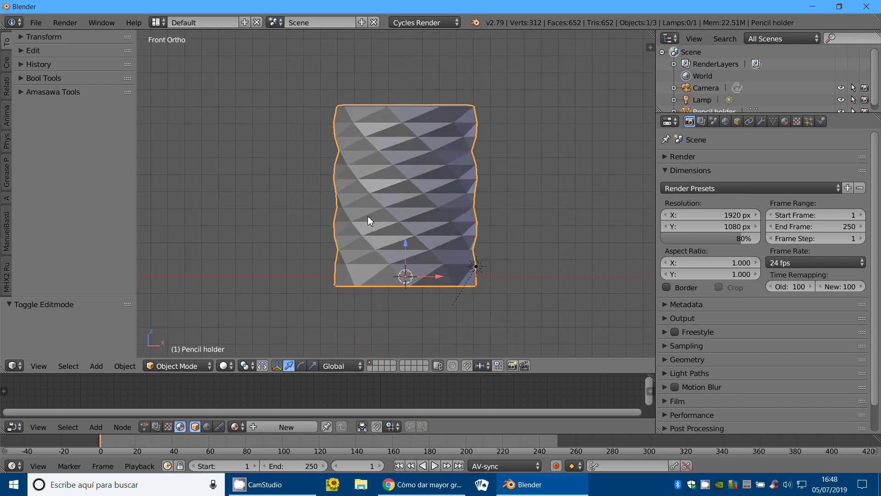
pyautogui.scroll(2, 339, 241)
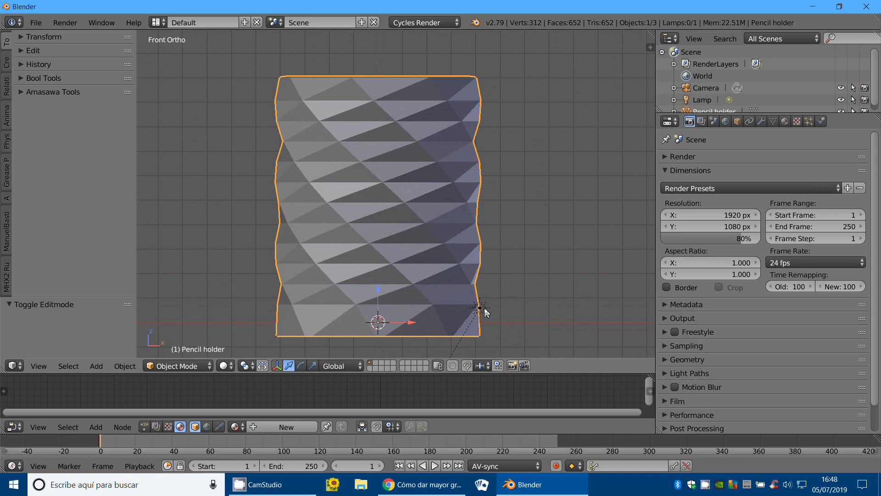
pyautogui.scroll(-2, 375, 271)
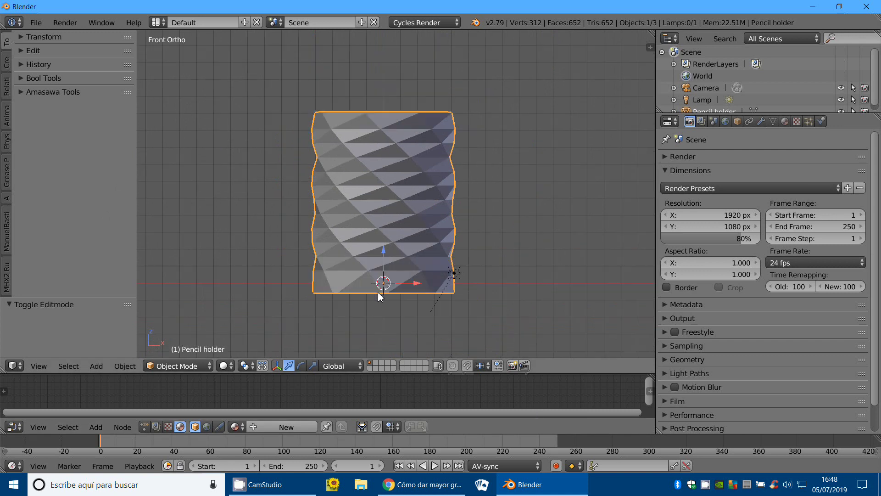
pyautogui.click(35, 24)
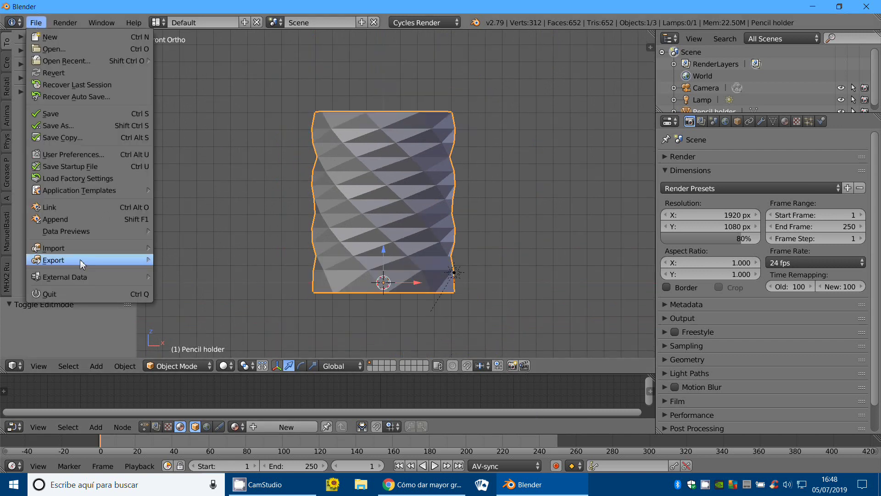
pyautogui.moveTo(54, 260)
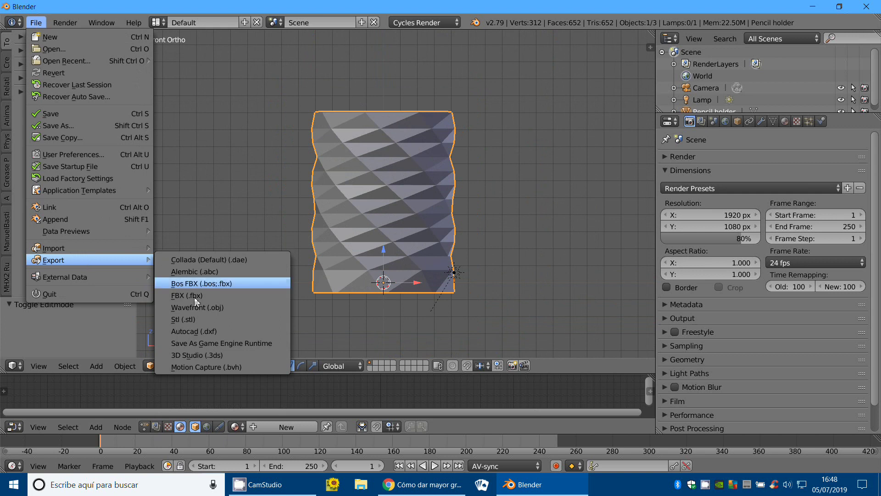
# - Export the holder as Pencil_holder2.stl into Downloads\Pencil_holder\files, then close Blender
pyautogui.click(189, 321)
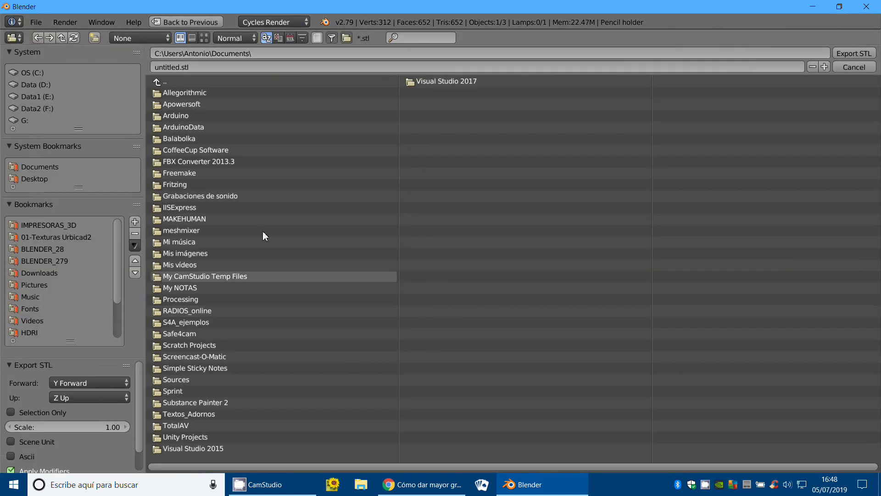
pyautogui.click(51, 274)
pyautogui.click(178, 94)
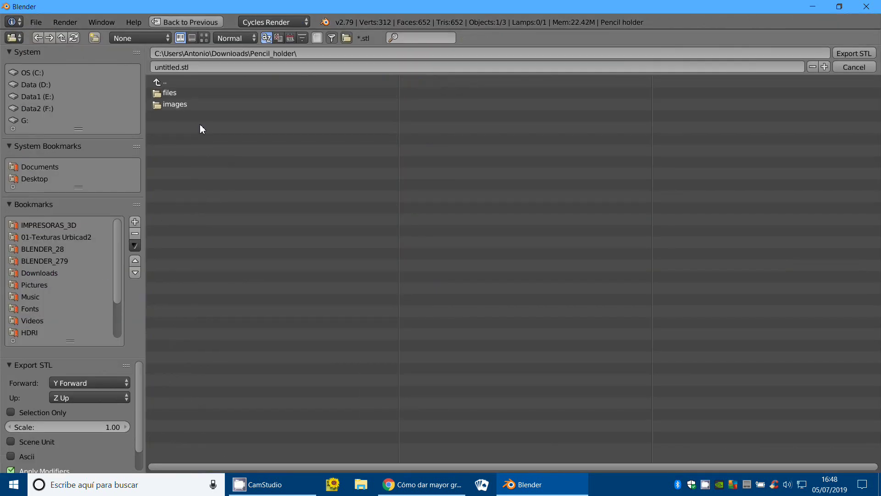
pyautogui.click(178, 93)
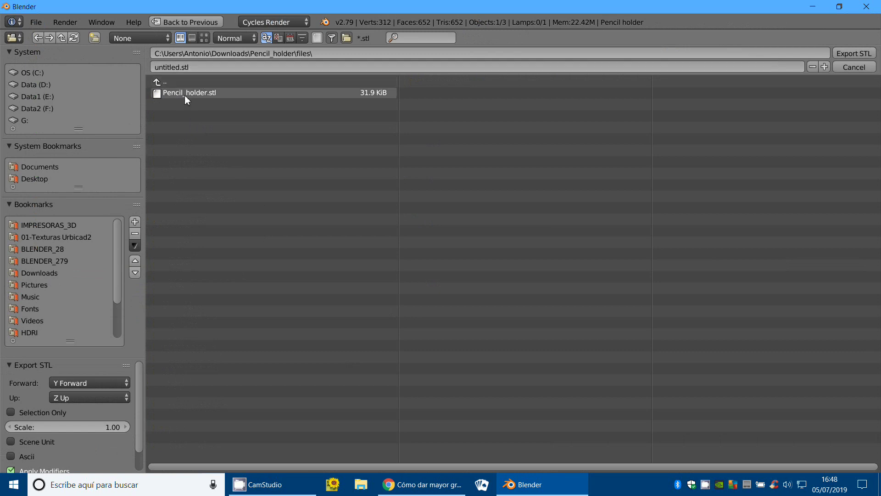
pyautogui.click(184, 95)
pyautogui.click(200, 70)
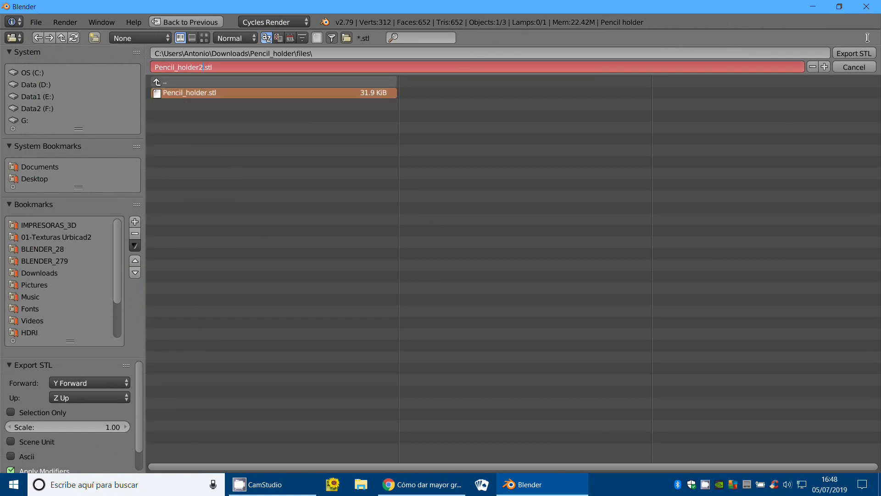
pyautogui.click(854, 53)
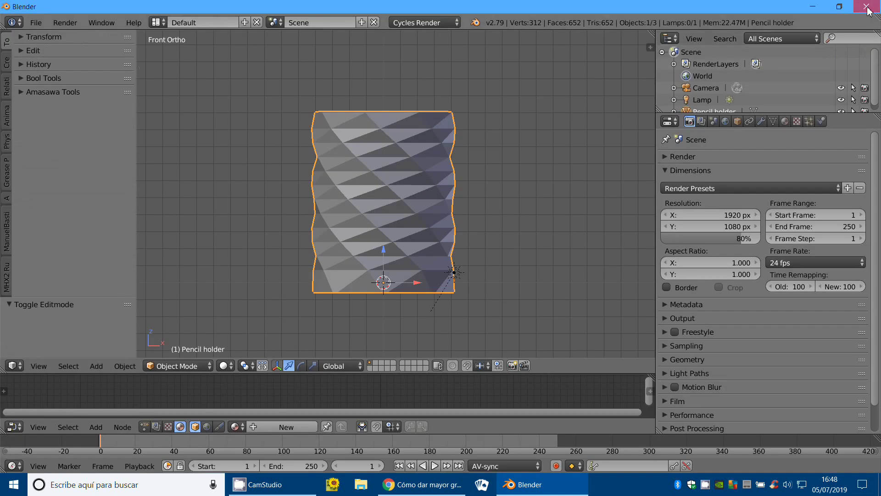
pyautogui.click(868, 8)
# - Confirm quitting Blender, minimize Chrome and launch Ultimaker Cura 4.1.0 from its desktop shortcut
pyautogui.click(425, 286)
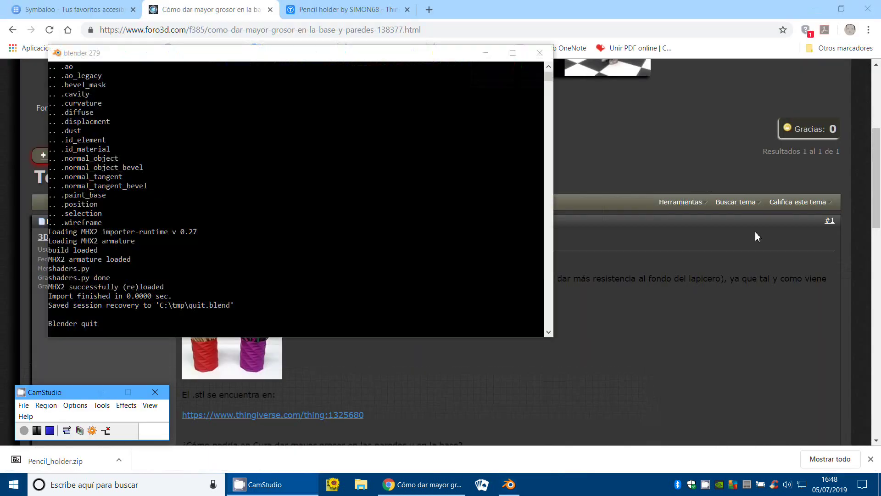
pyautogui.click(815, 8)
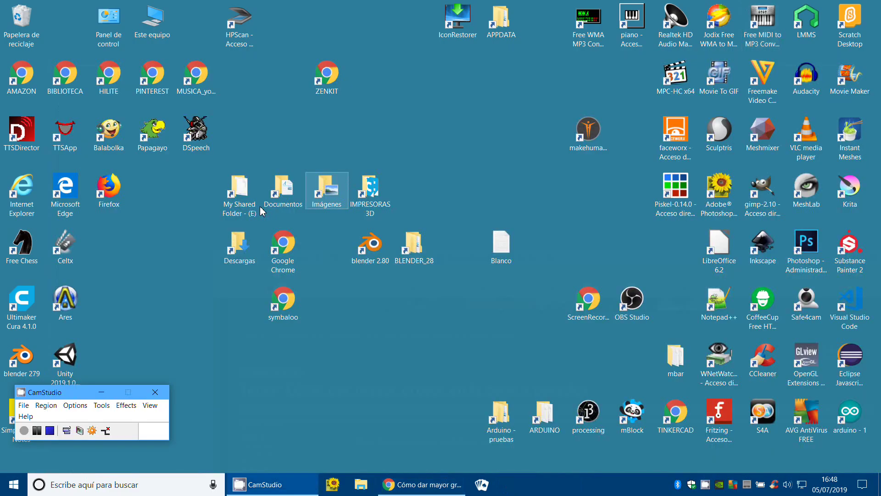
pyautogui.click(29, 289)
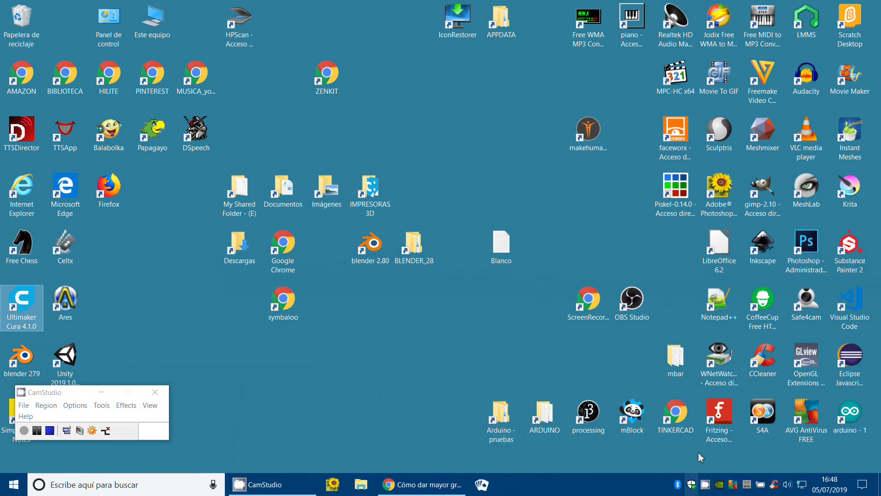
pyautogui.click(456, 434)
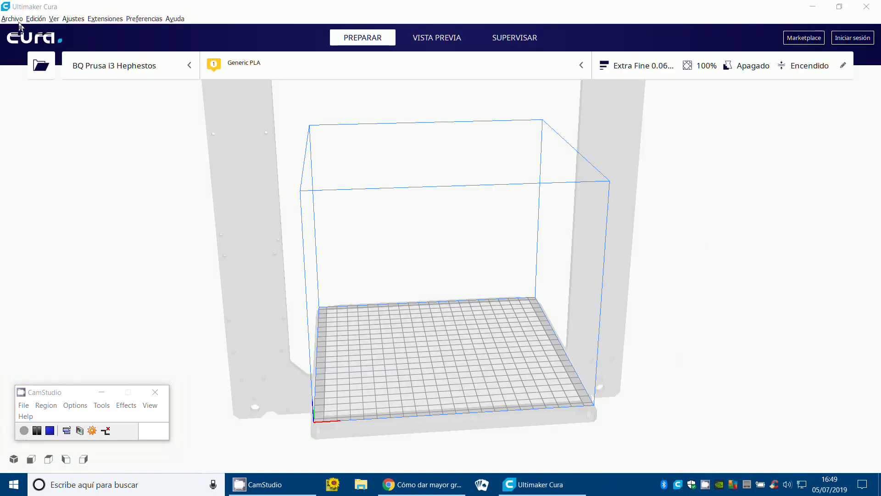
# - Load Pencil_holder2 from Downloads/Pencil_holder/files onto Cura's build plate
pyautogui.click(19, 20)
pyautogui.click(34, 42)
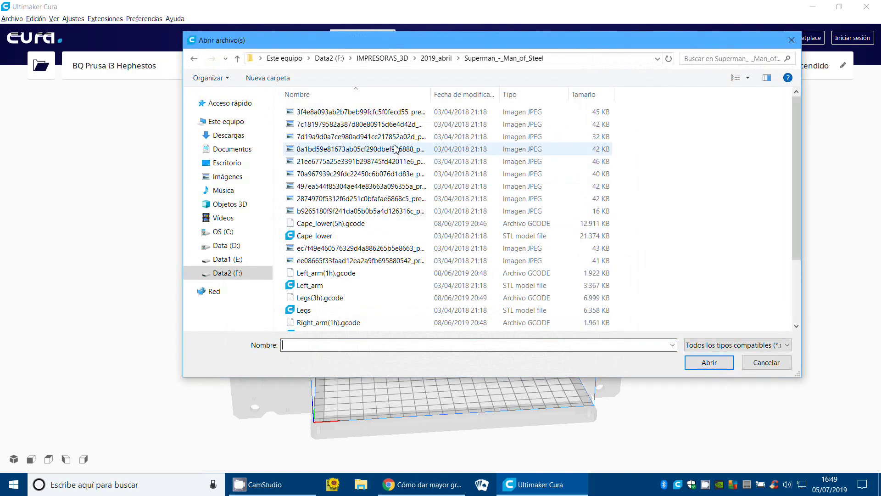
pyautogui.click(230, 138)
pyautogui.doubleClick(317, 112)
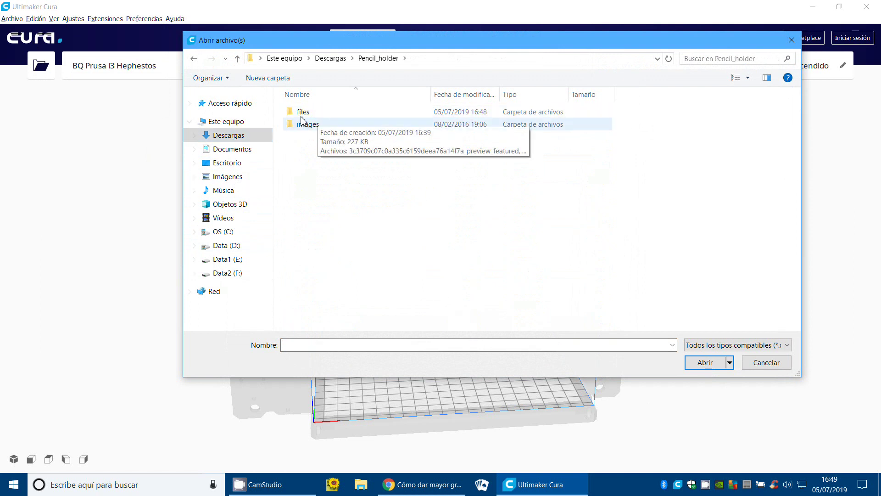
pyautogui.doubleClick(304, 112)
pyautogui.click(356, 125)
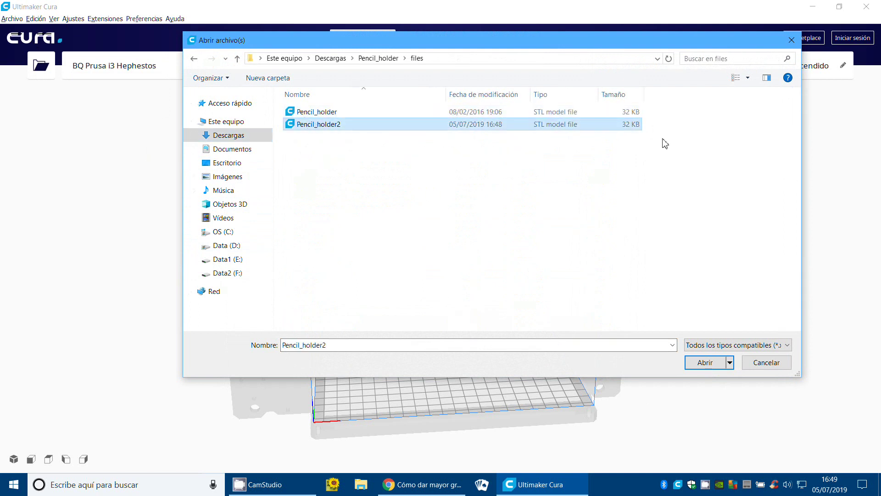
pyautogui.doubleClick(306, 126)
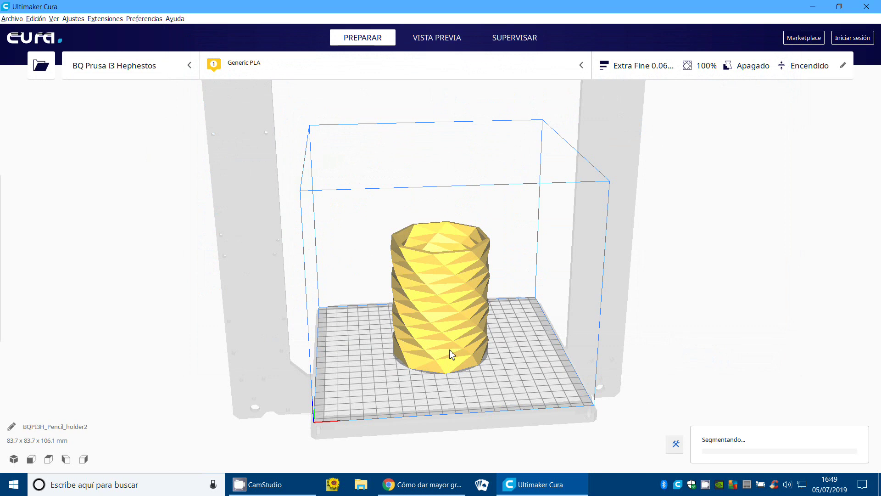
# - Orbit to look inside the holder, select it, and bring up its print settings
pyautogui.scroll(5, 454, 353)
pyautogui.moveTo(454, 351)
pyautogui.mouseDown(button='right')
pyautogui.moveTo(390, 400)
pyautogui.moveTo(264, 307)
pyautogui.moveTo(379, 249)
pyautogui.moveTo(434, 147)
pyautogui.moveTo(437, 170)
pyautogui.moveTo(441, 137)
pyautogui.mouseUp(button='right')
pyautogui.click(264, 308)
pyautogui.scroll(2, 440, 157)
pyautogui.scroll(-3, 441, 138)
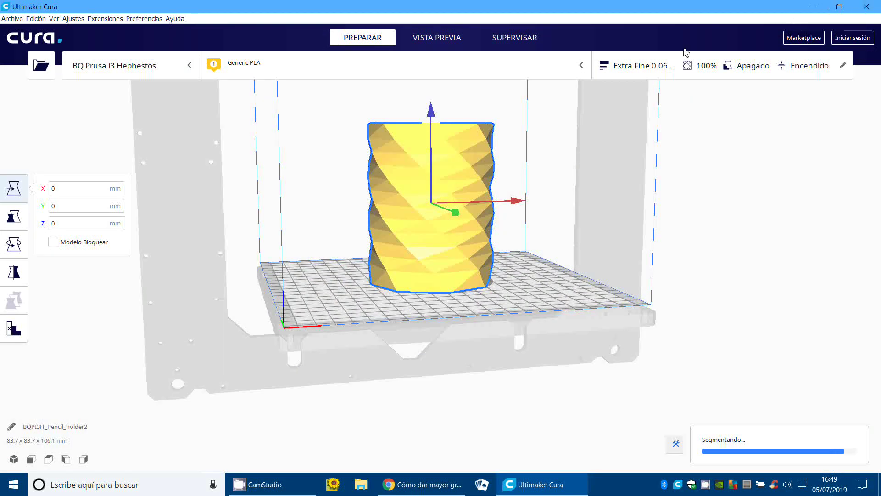
pyautogui.click(647, 70)
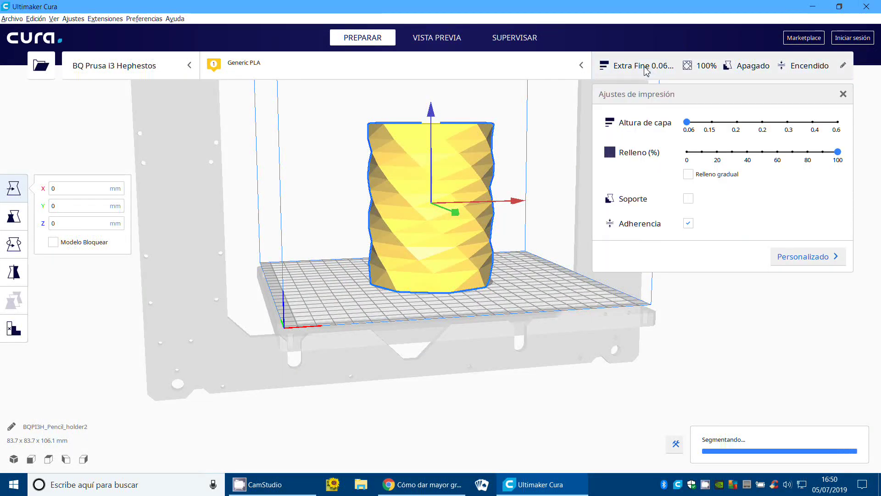
# - Review Cura's custom settings (1 mm walls, 100% infill), then return to the Chrome forum thread
pyautogui.click(832, 257)
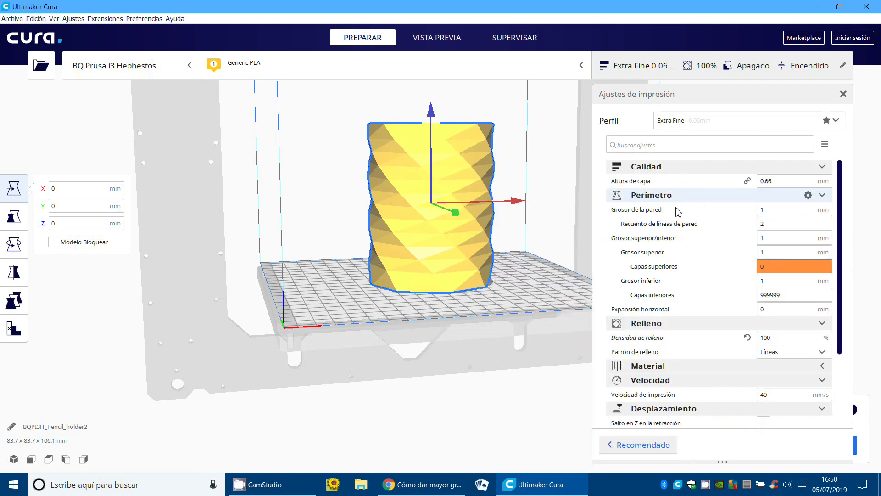
pyautogui.scroll(-1, 661, 211)
pyautogui.scroll(-2, 661, 216)
pyautogui.scroll(3, 663, 221)
pyautogui.scroll(-2, 484, 272)
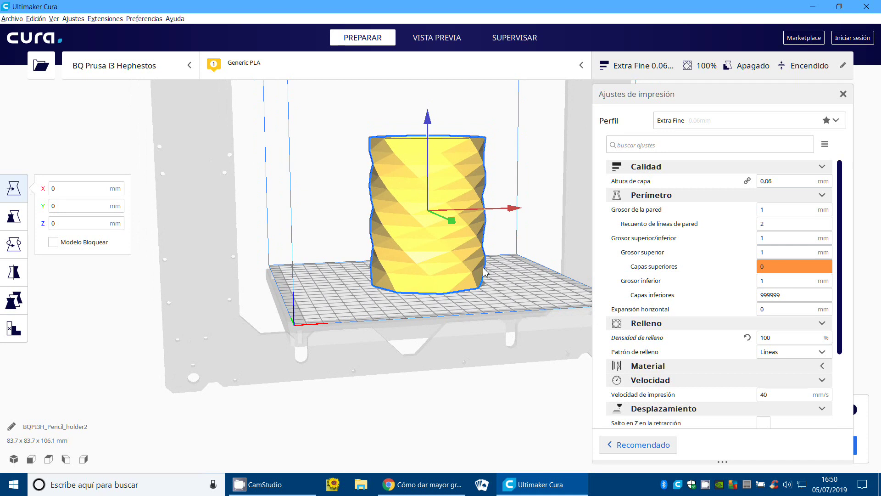
pyautogui.scroll(2, 397, 280)
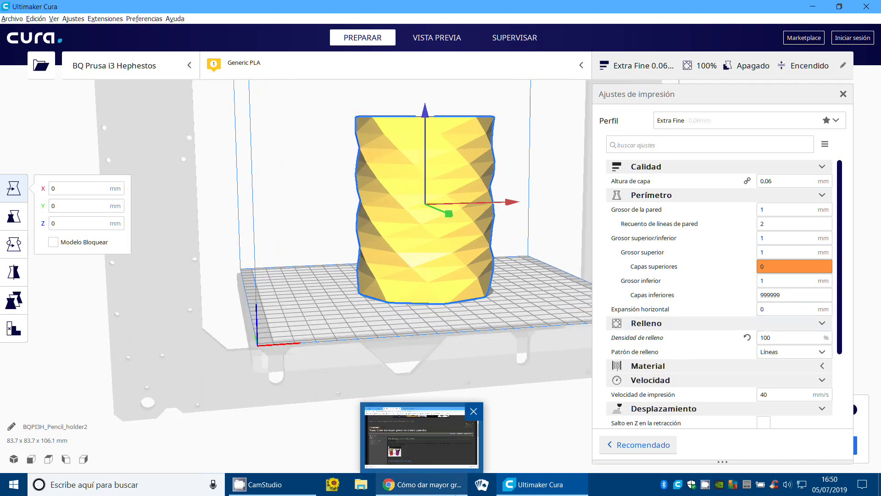
pyautogui.scroll(2, 454, 265)
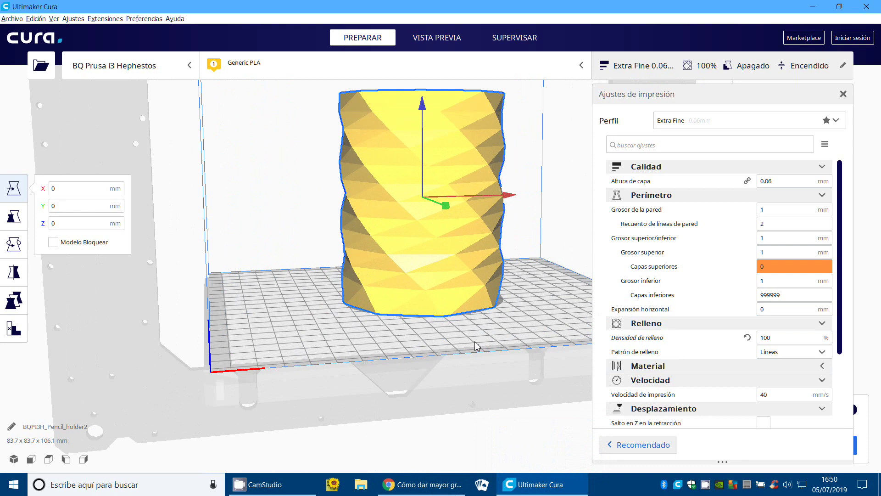
pyautogui.scroll(-2, 477, 346)
pyautogui.scroll(-1, 478, 358)
pyautogui.click(422, 485)
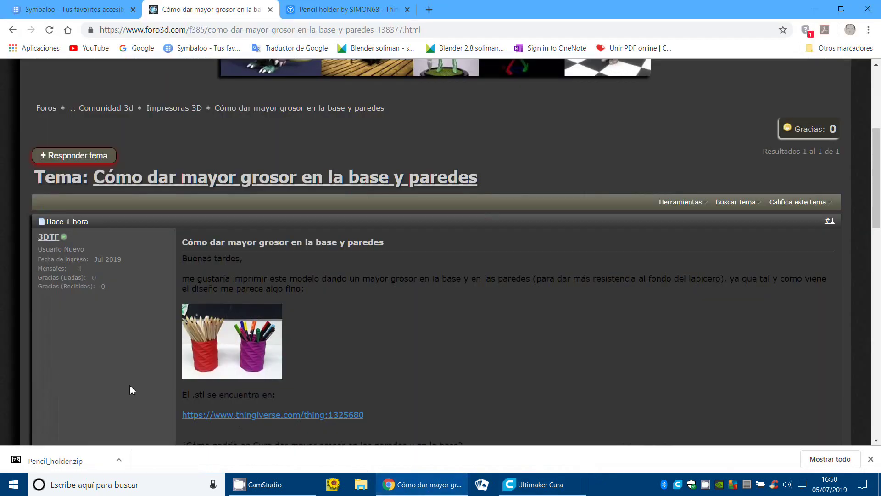